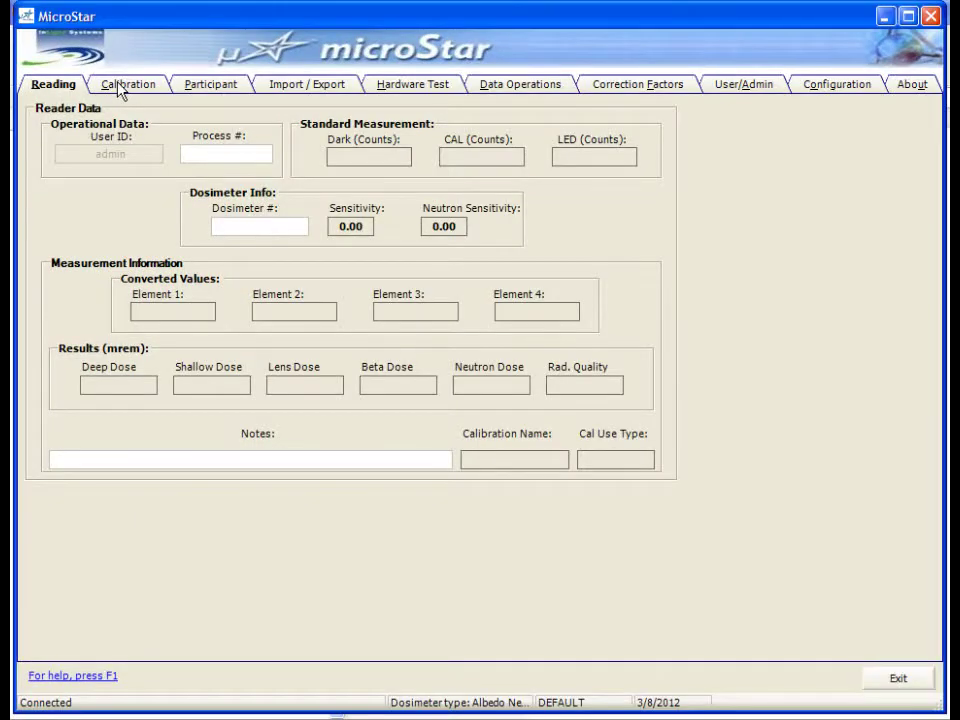
Step: Open the calibration page and enter process number CalLD30812 for a low-dose calibration, ready for its exposed dose
left_click(124, 85)
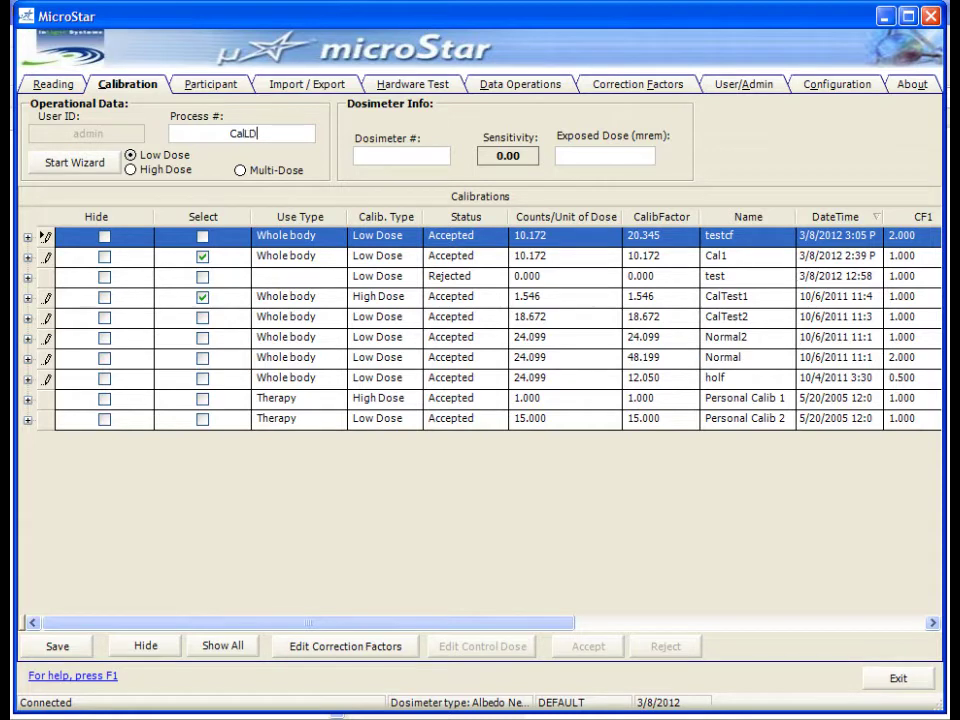
type("30812")
left_click(601, 160)
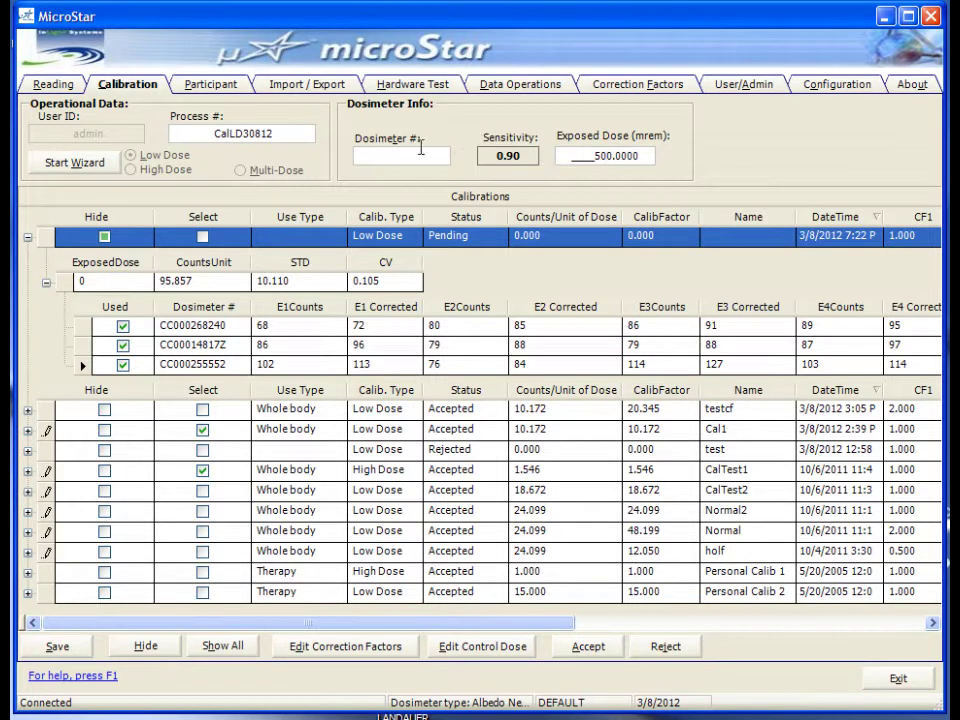
Step: Read dosimeters CC000261195 and CC000137148 into the low-dose calibration at an exposed dose of 500 mrem
type("CC000261195")
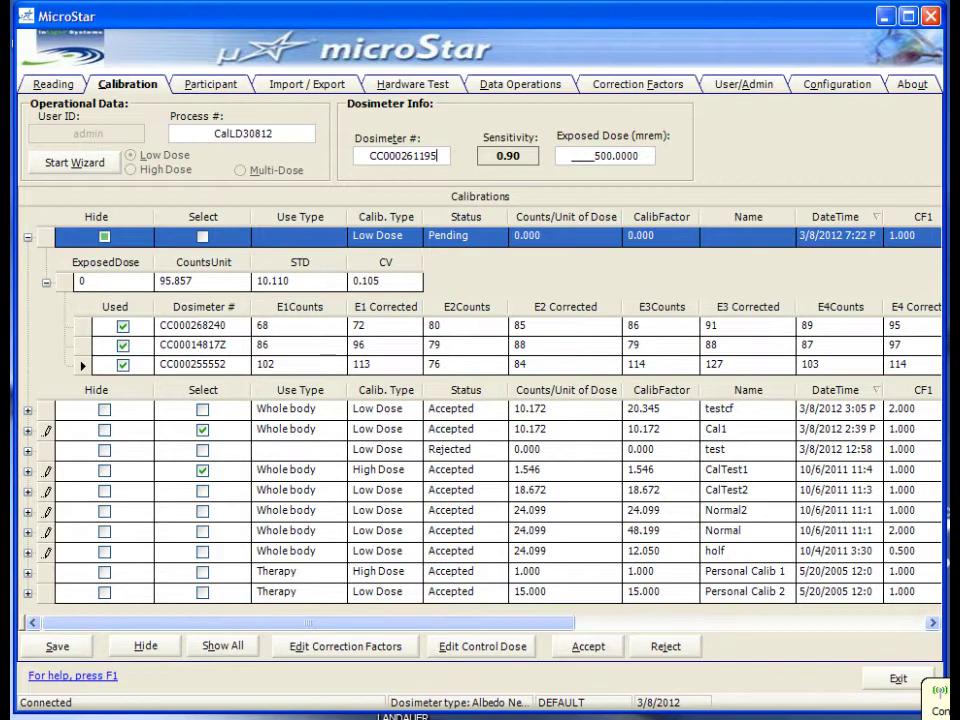
key("Return")
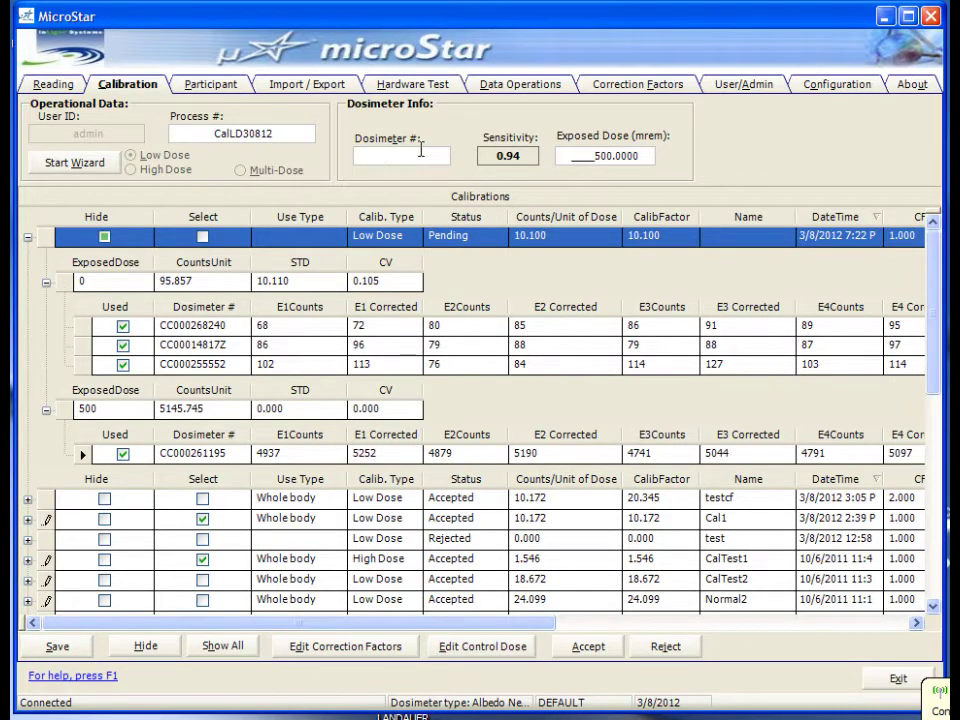
type("CC000137148")
key("Return")
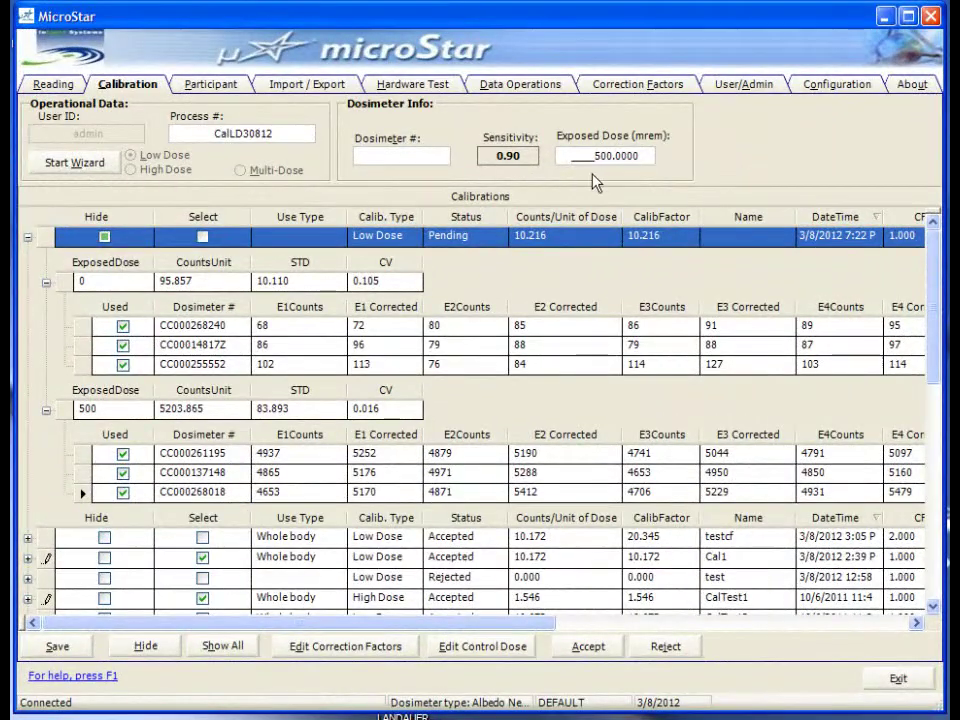
Step: Set the exposed dose to 10000 mrem and read dosimeter CC00026796R into the low-dose calibration
key("Delete")
type("10")
type("0")
type("CC00026796R")
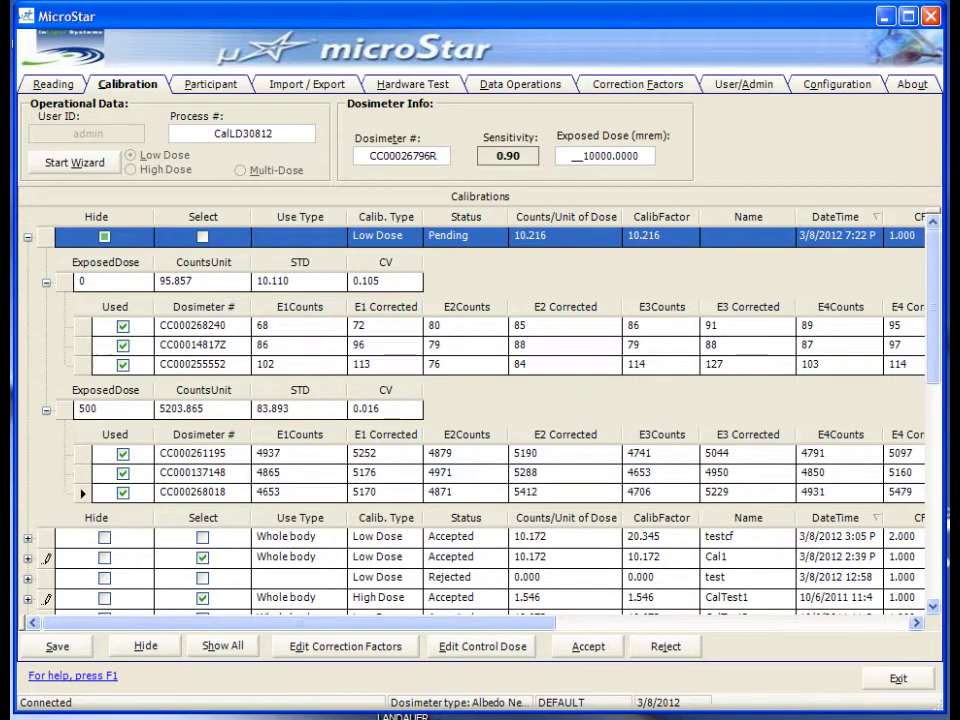
key("Return")
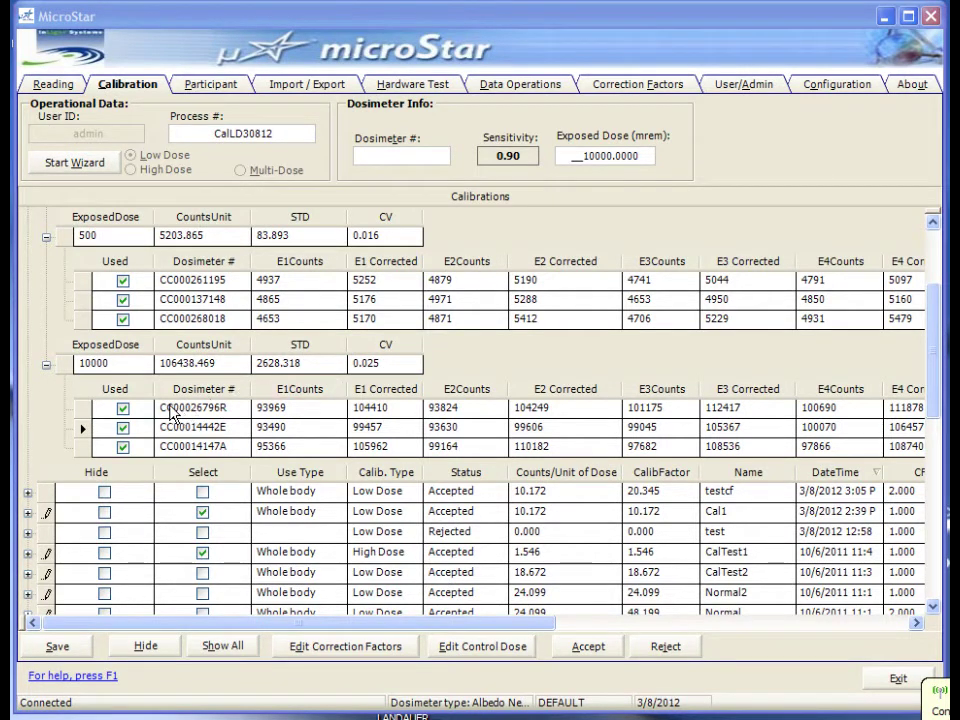
Step: Exclude and re-include each of the three 10000 mrem dosimeters in turn to compare the effect on the CV
left_click(122, 408)
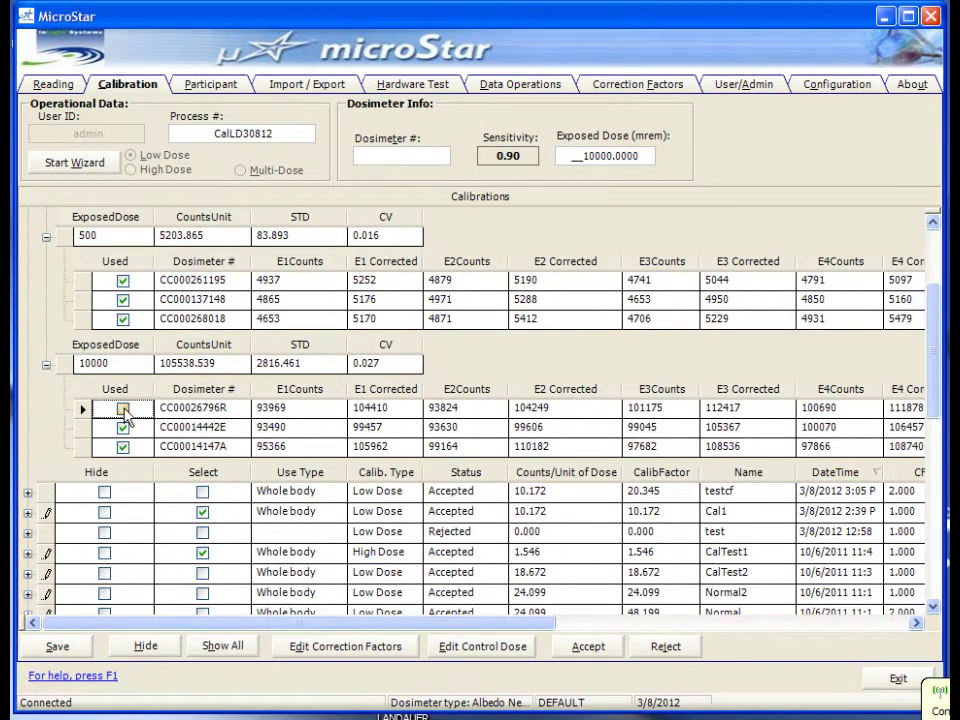
left_click(122, 408)
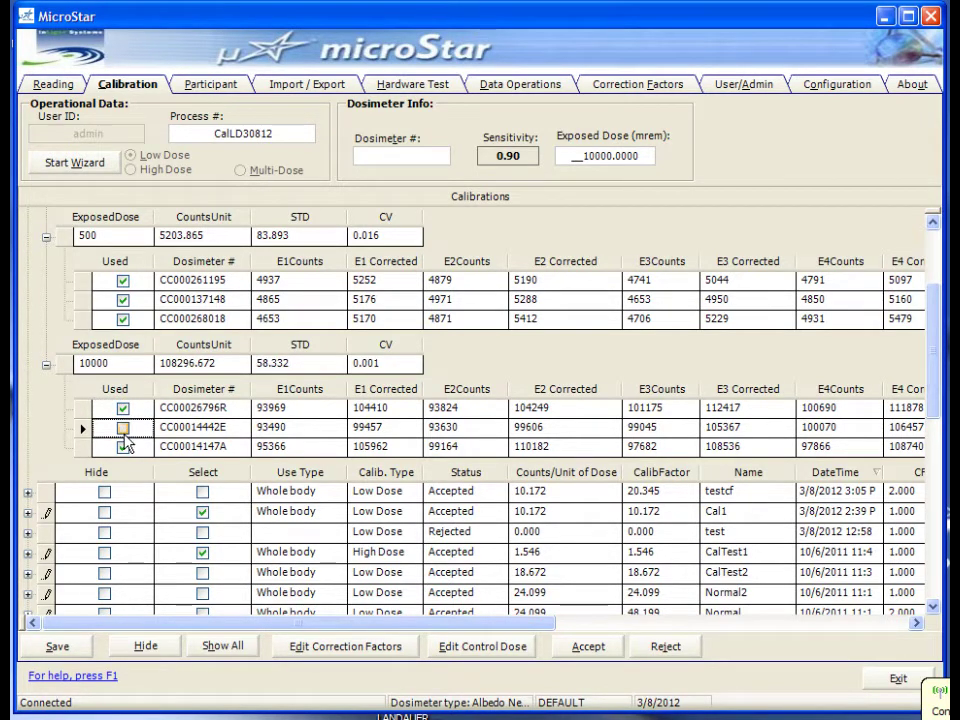
left_click(123, 429)
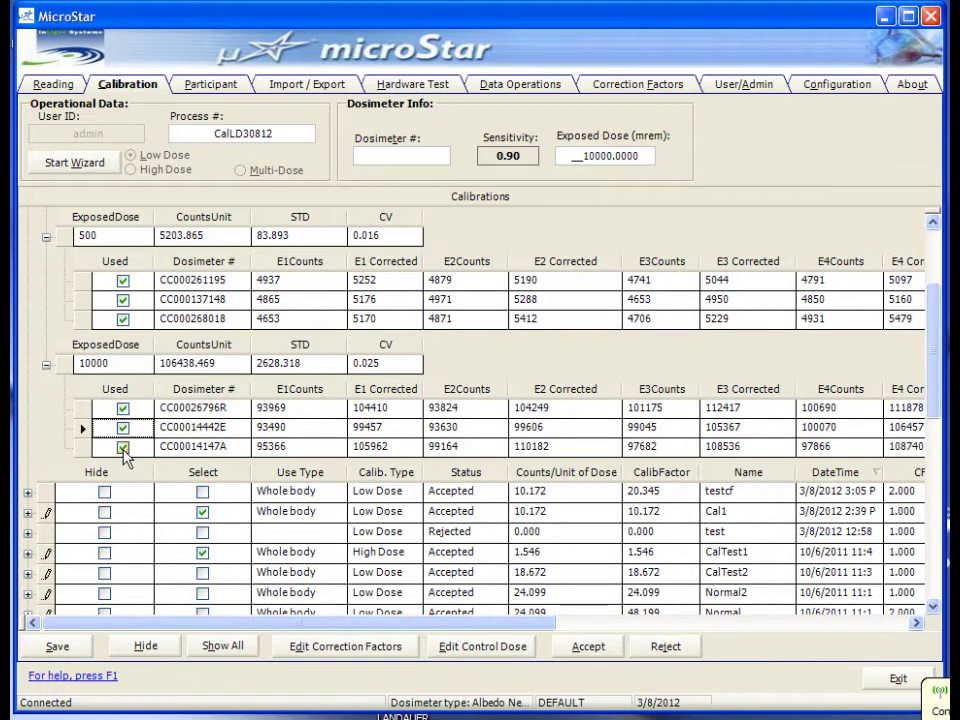
left_click(123, 447)
left_click(123, 447)
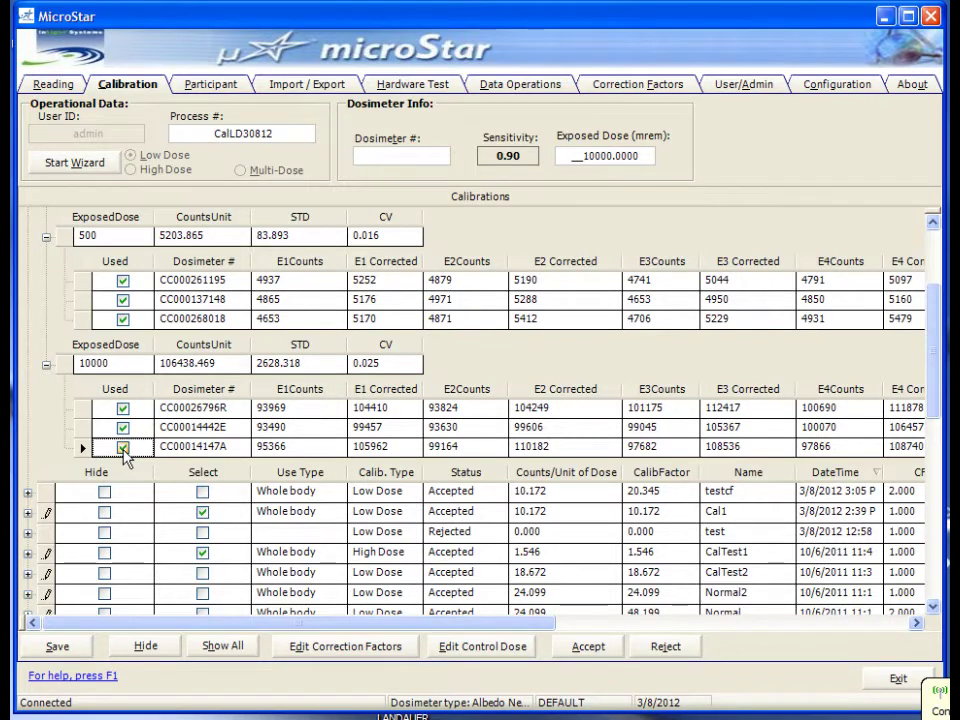
Step: Accept the pending low-dose calibration under the name Cal3812 with use type Whole Body
left_click(589, 650)
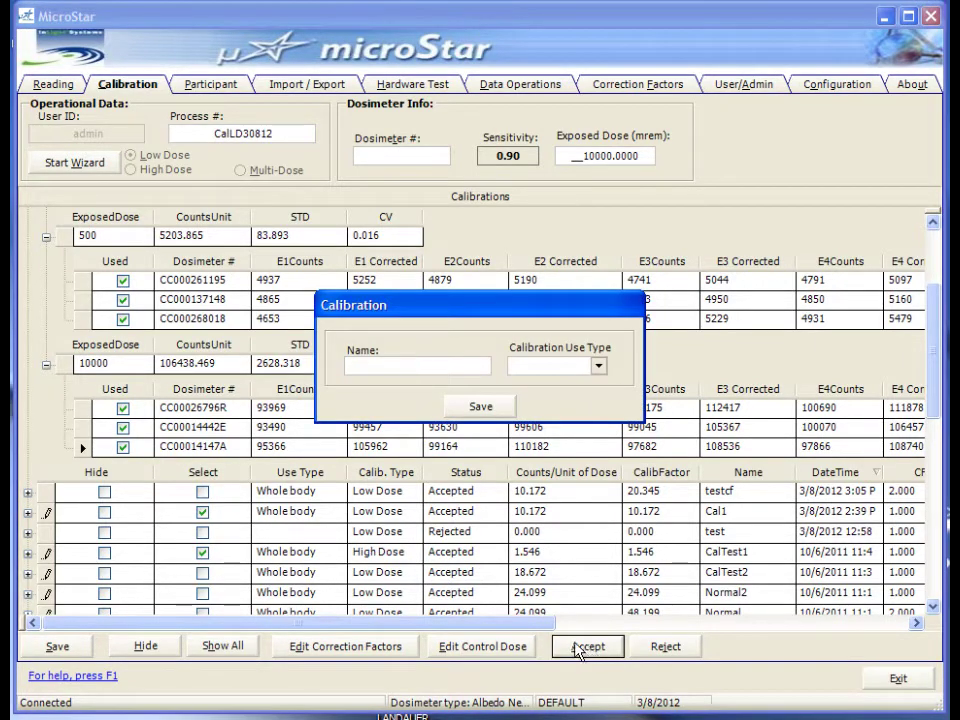
type("Cal3812")
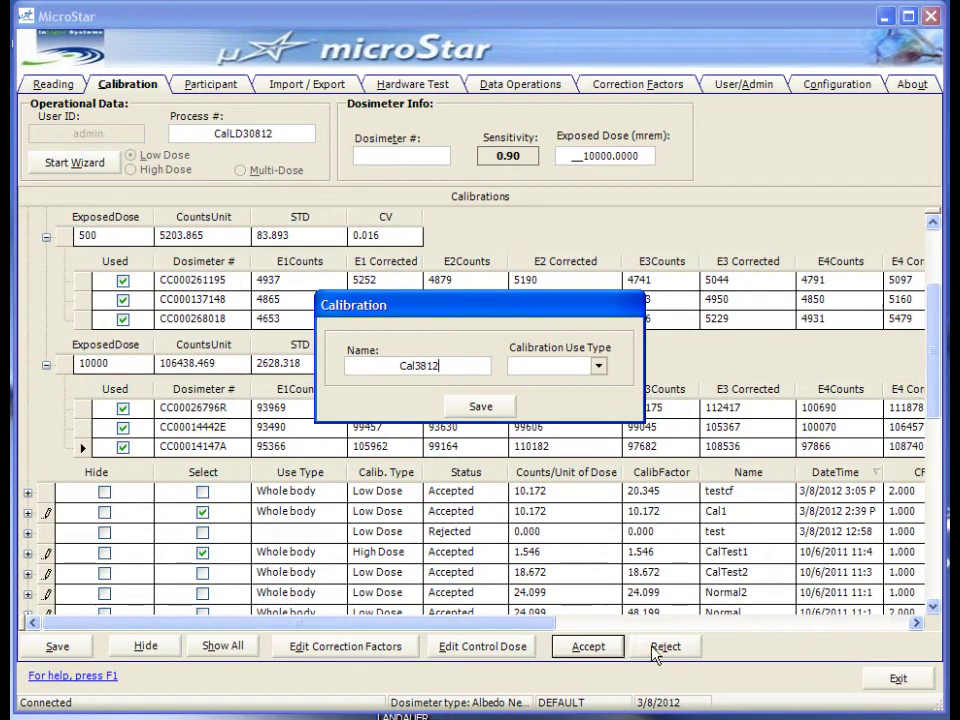
left_click(599, 368)
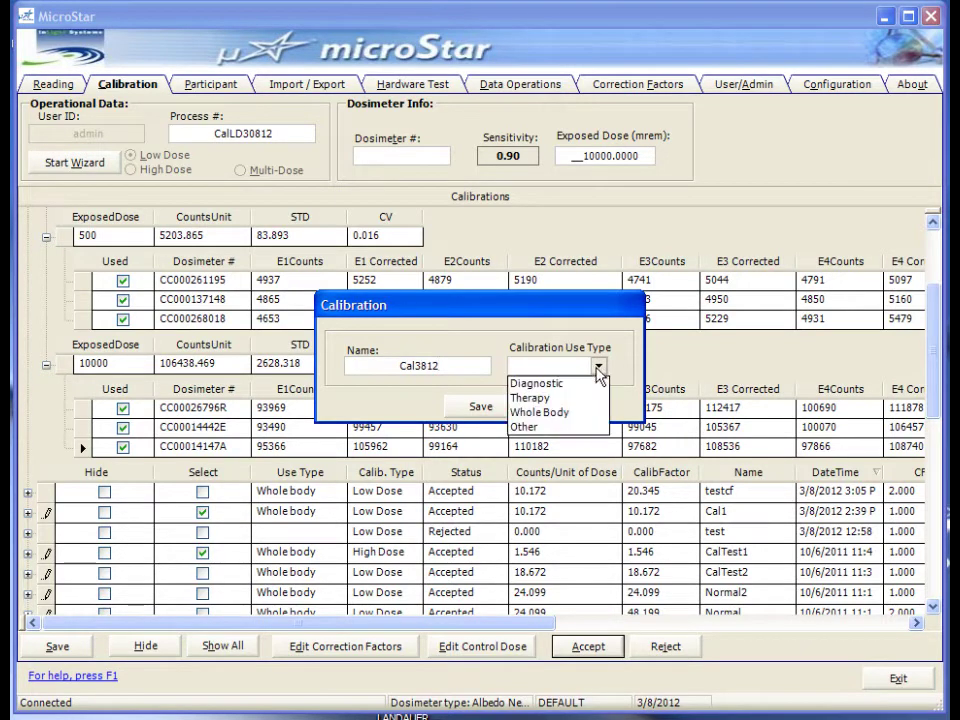
left_click(575, 412)
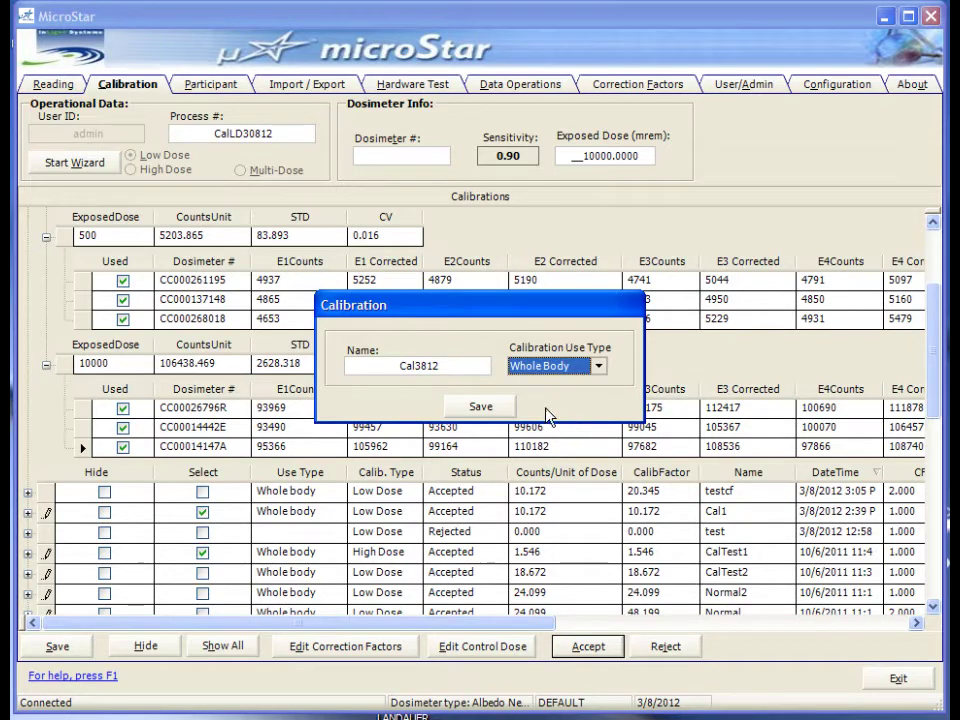
left_click(482, 406)
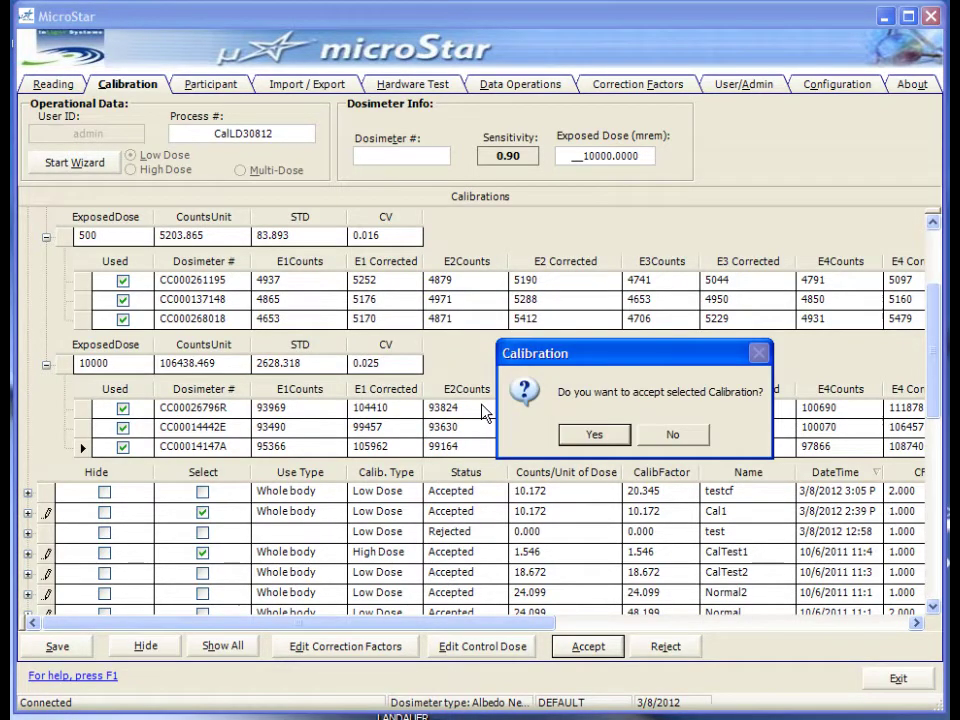
left_click(592, 436)
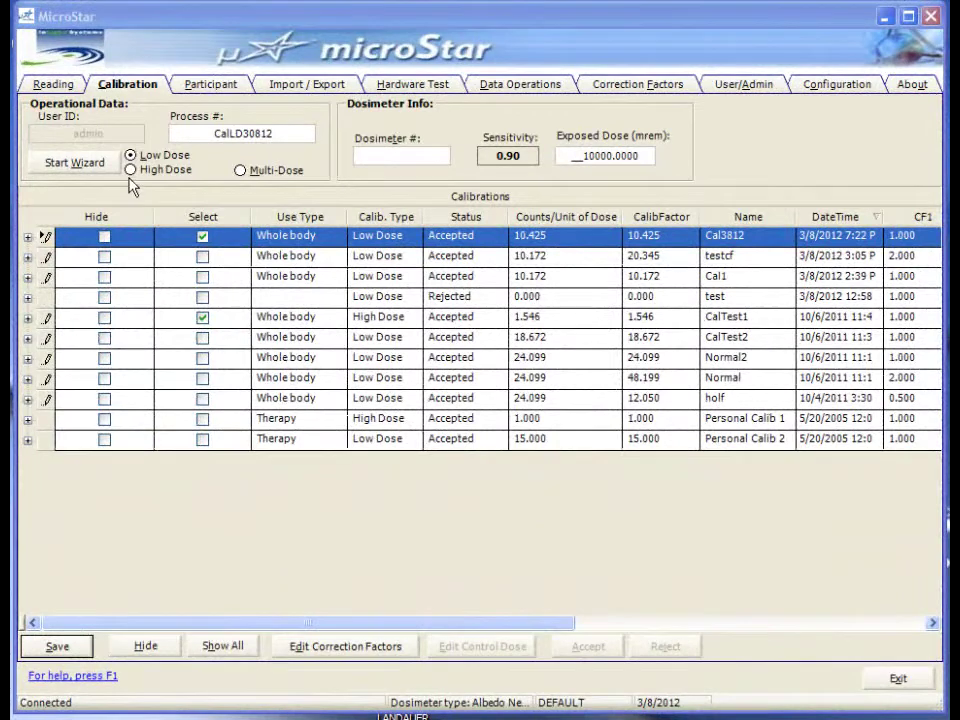
Step: Set up a high-dose calibration with process number CalHD30812, exposed dose 0 mrem and dosimeter number CC000268240
left_click(131, 170)
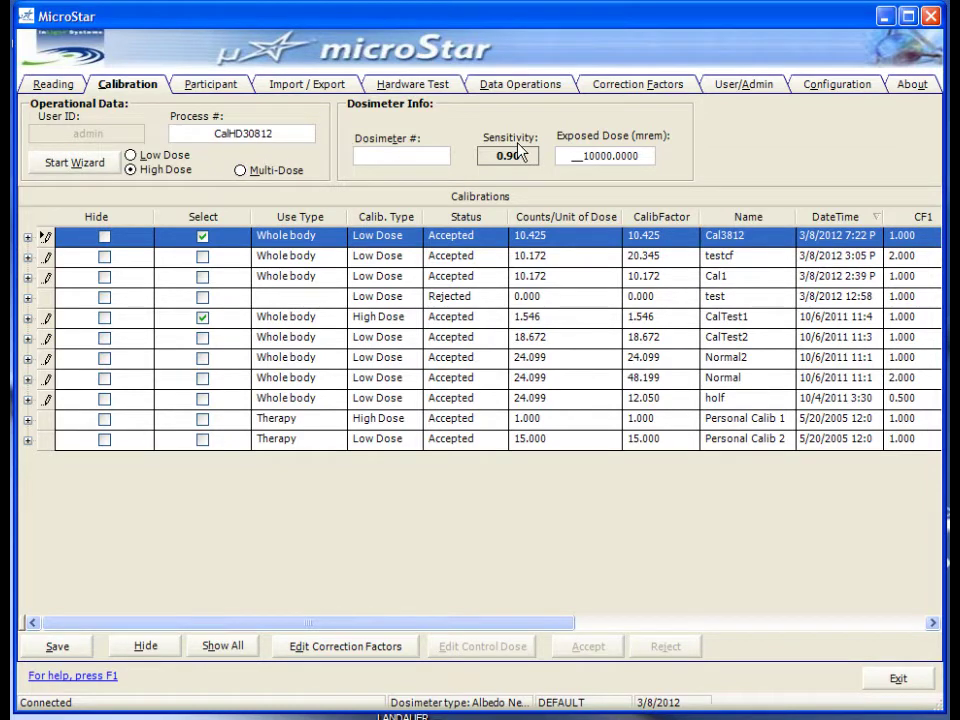
double_click(589, 155)
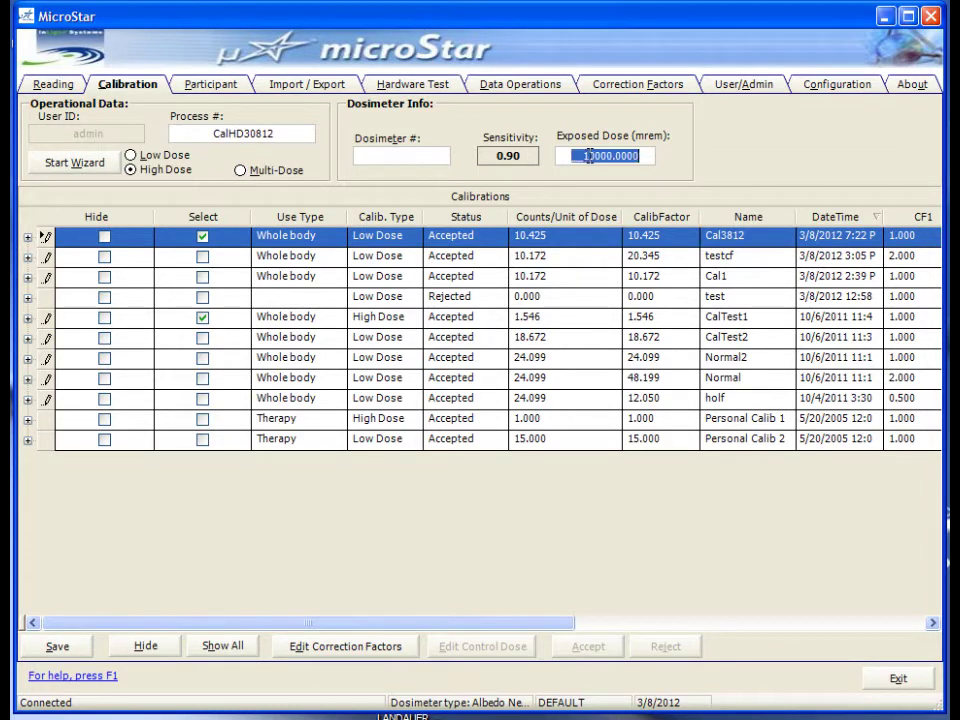
key("Delete")
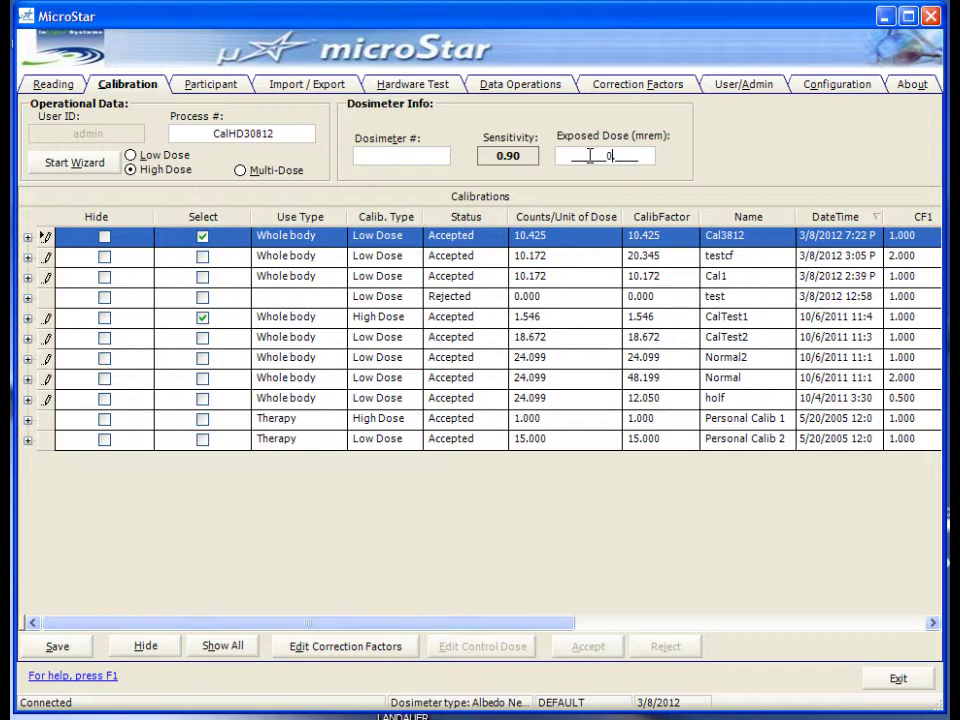
left_click(425, 155)
type("CC000268240")
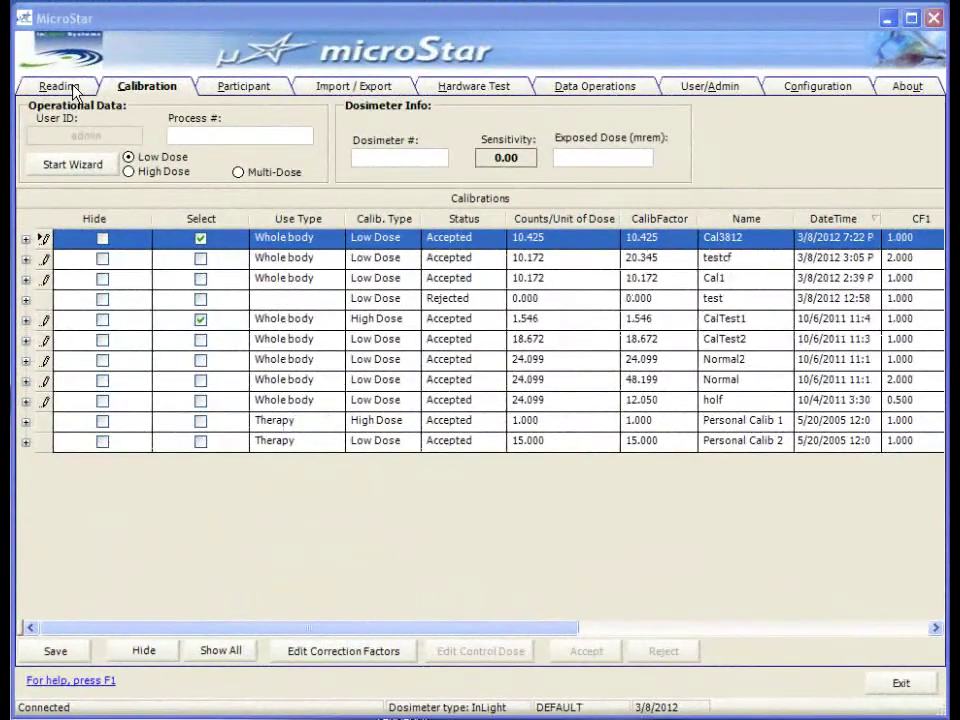
Step: Switch to dosimeter reading and read dosimeter XA02268022N
left_click(73, 90)
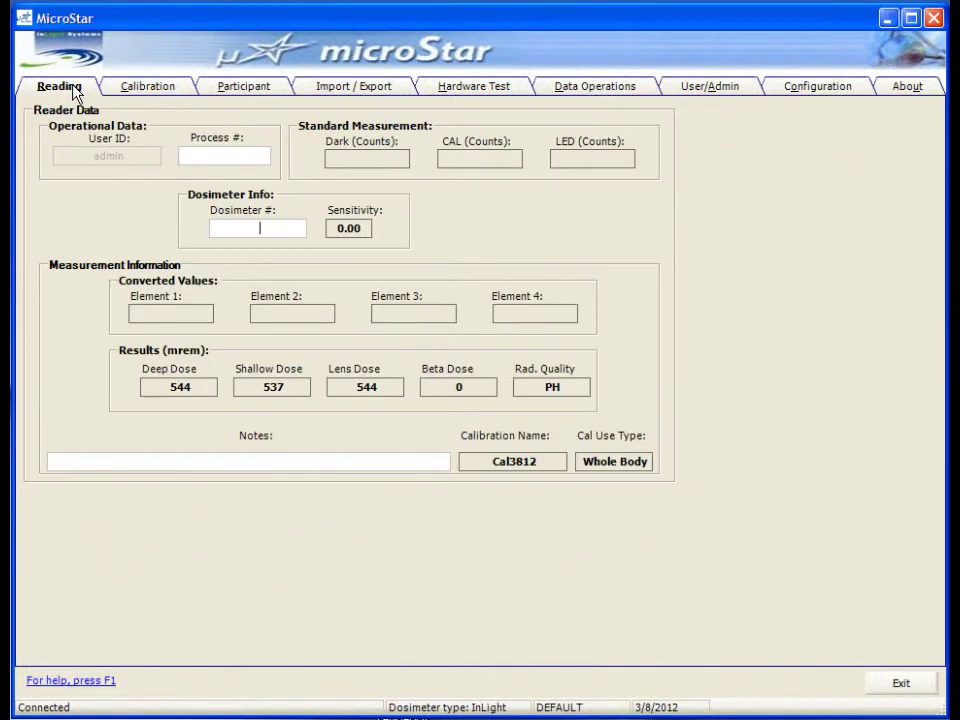
type("XA02268022N")
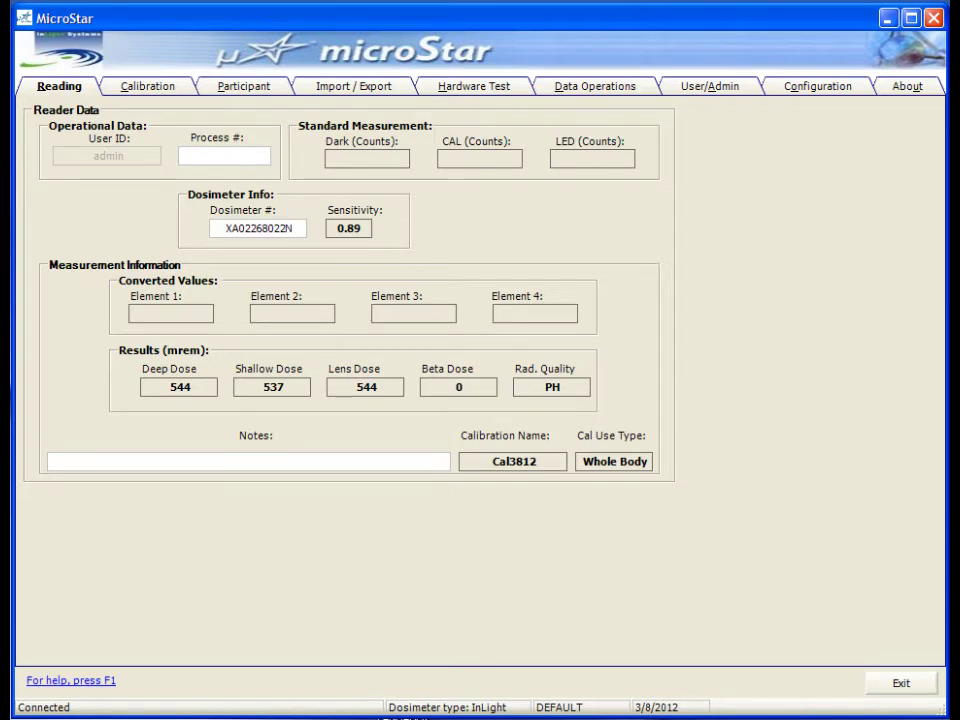
key("Return")
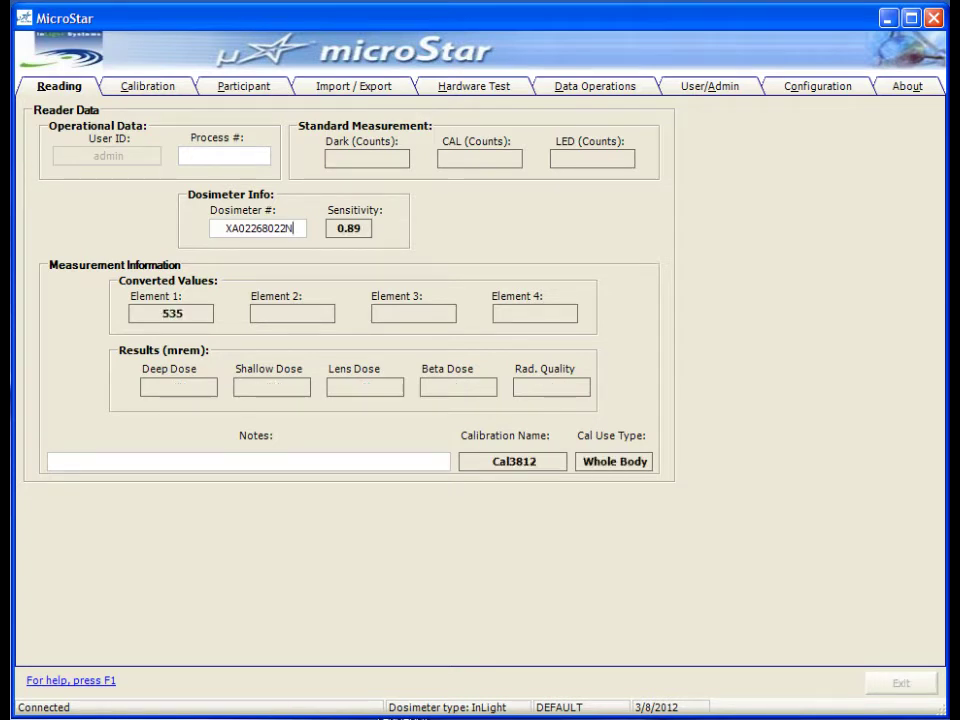